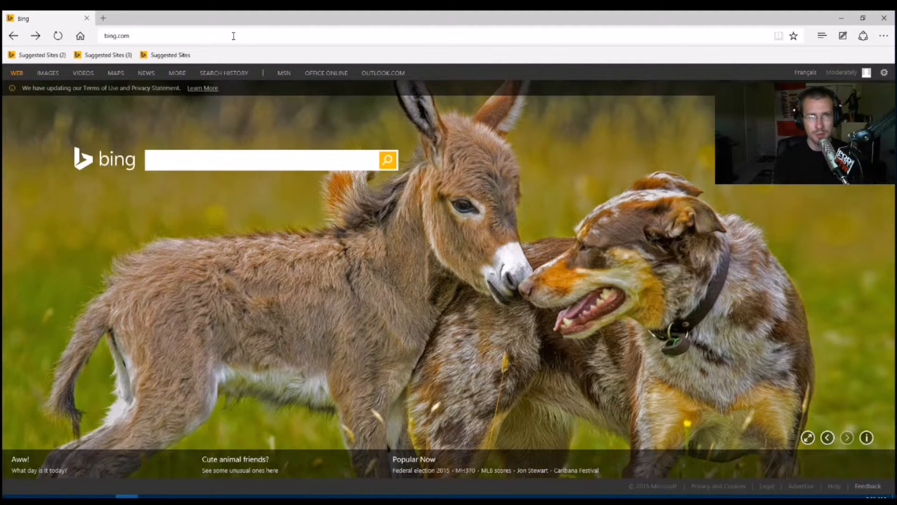
{"action": "left_click", "coordinate": [234, 36]}
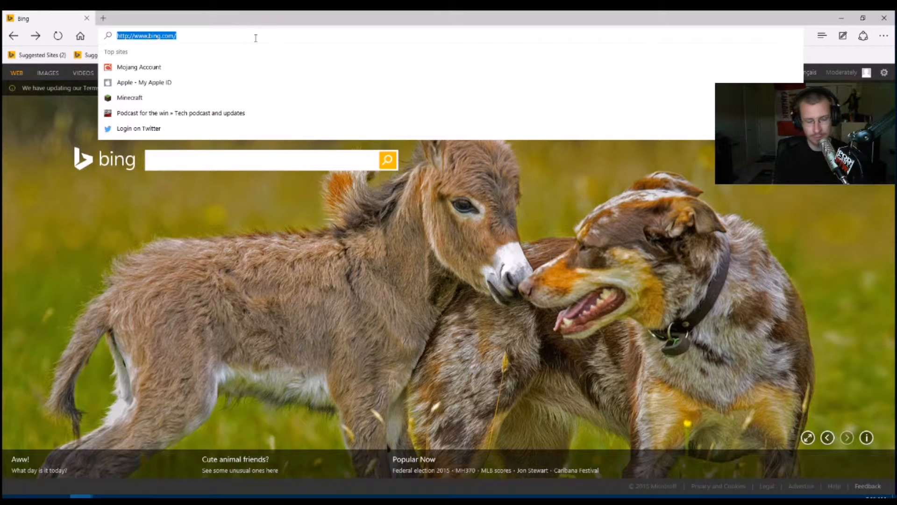
{"action": "type", "text": "https://www.microsoft.com/en-us/software-download/windows10"}
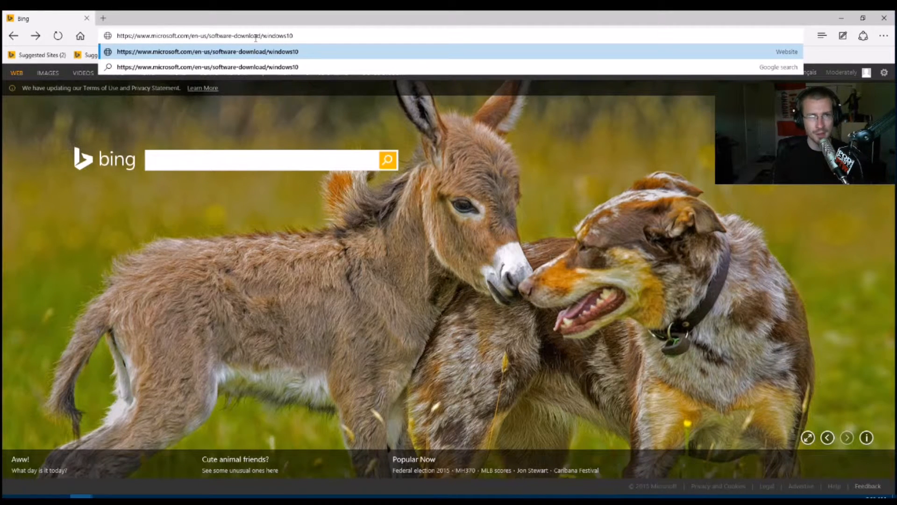
{"action": "key", "text": "Return"}
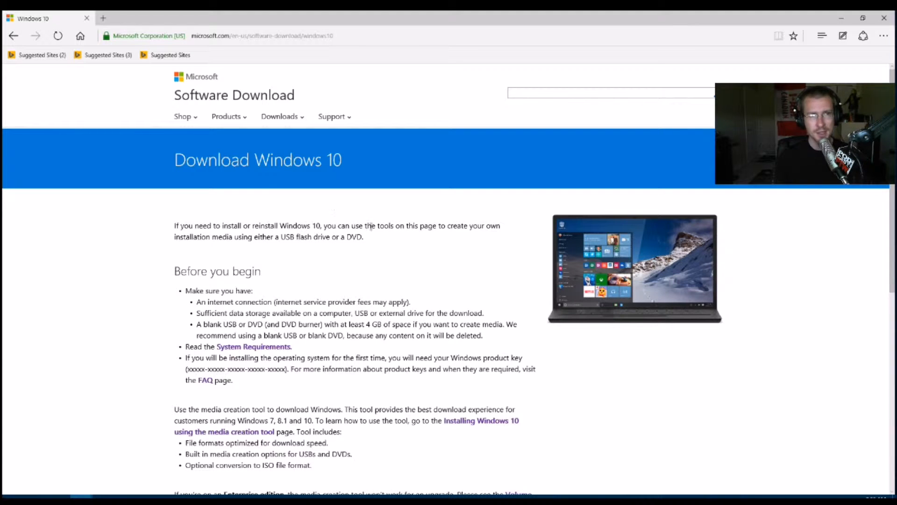
Download the 64-bit version of the media creation tool and run MediaCreationToolx64.exe
{"action": "scroll", "coordinate": [383, 199], "scroll_direction": "down", "scroll_amount": 4}
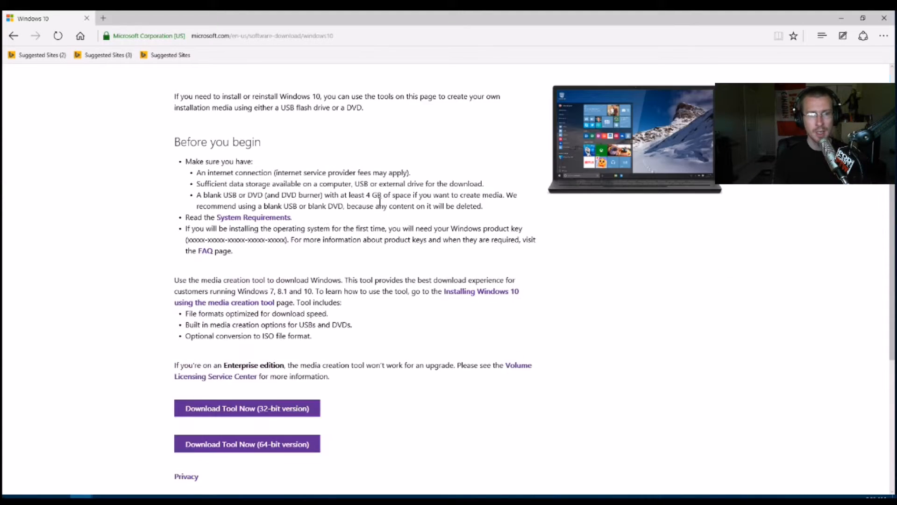
{"action": "scroll", "coordinate": [381, 208], "scroll_direction": "down", "scroll_amount": 1}
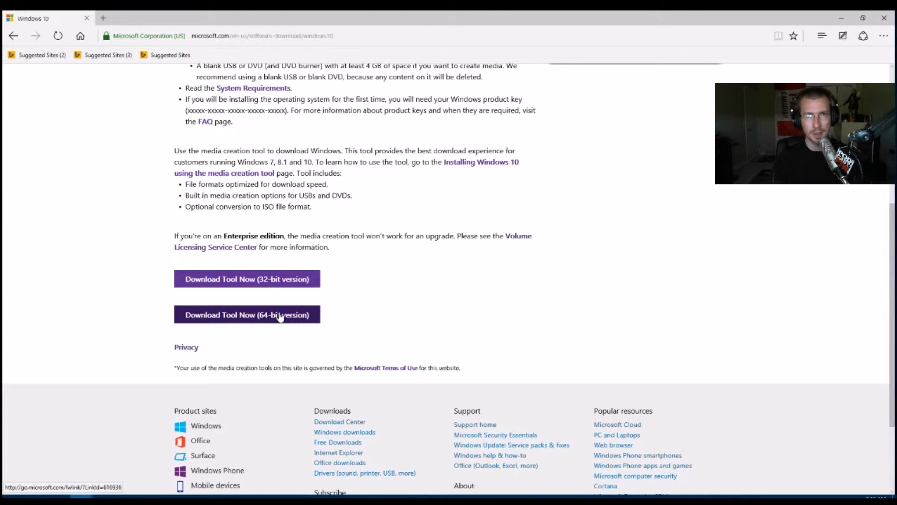
{"action": "left_click", "coordinate": [296, 315]}
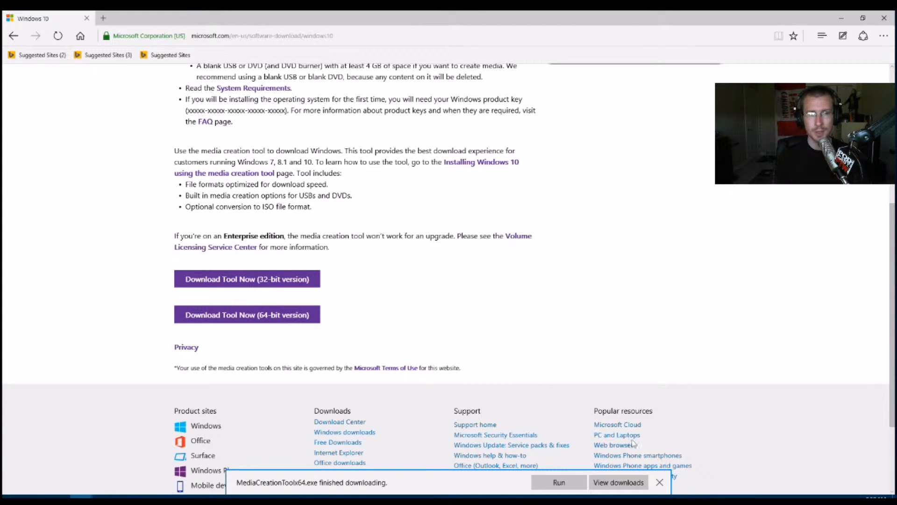
{"action": "left_click", "coordinate": [560, 484]}
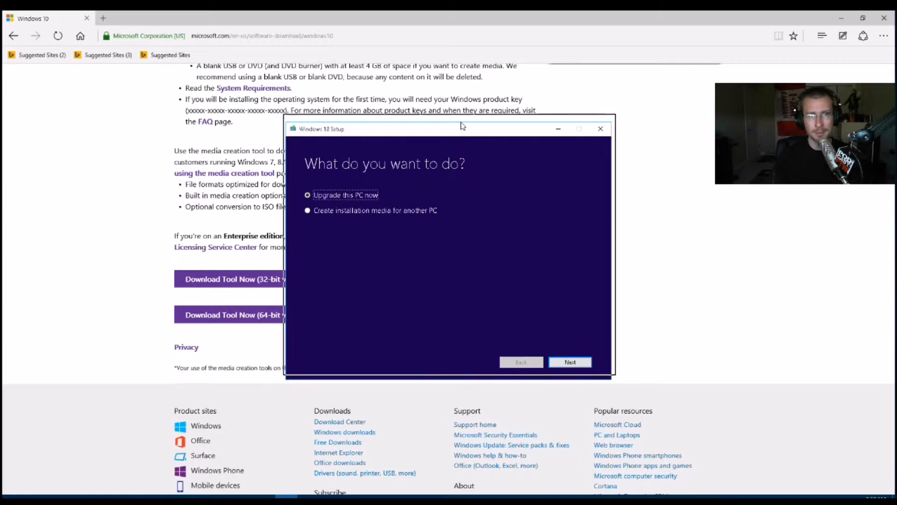
Choose to create installation media for another PC in Windows 10 Setup and continue
{"action": "left_click_drag", "start_coordinate": [459, 134], "coordinate": [460, 125]}
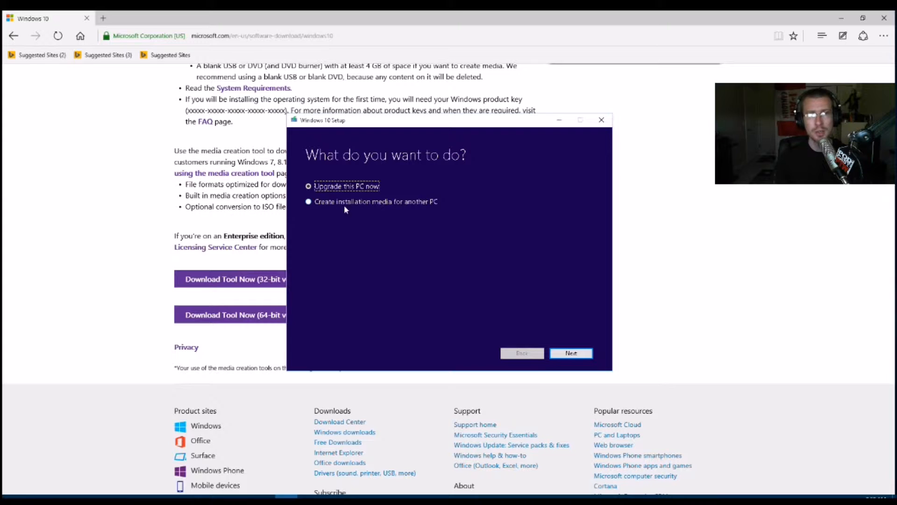
{"action": "left_click", "coordinate": [405, 206]}
{"action": "left_click", "coordinate": [571, 354]}
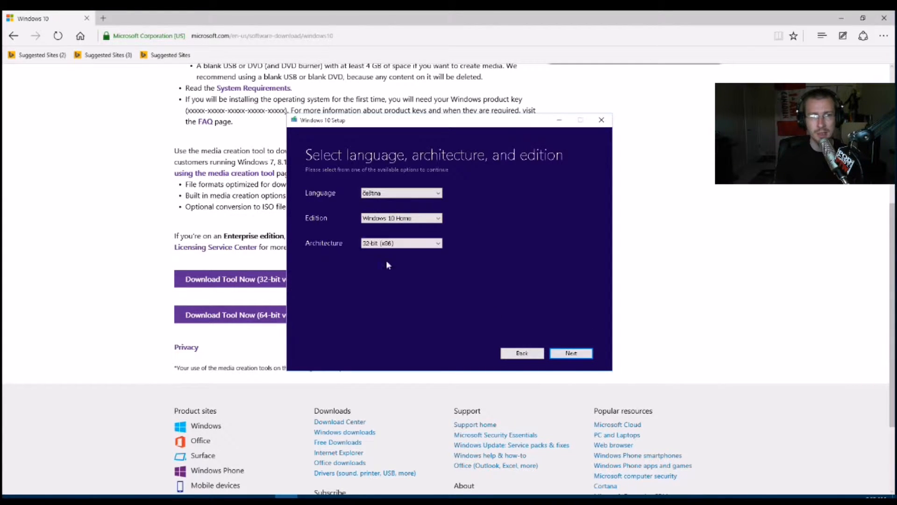
Set the installation media to English (United States), Windows 10 Pro and 64-bit (x64), and continue to the media choice
{"action": "left_click", "coordinate": [401, 193]}
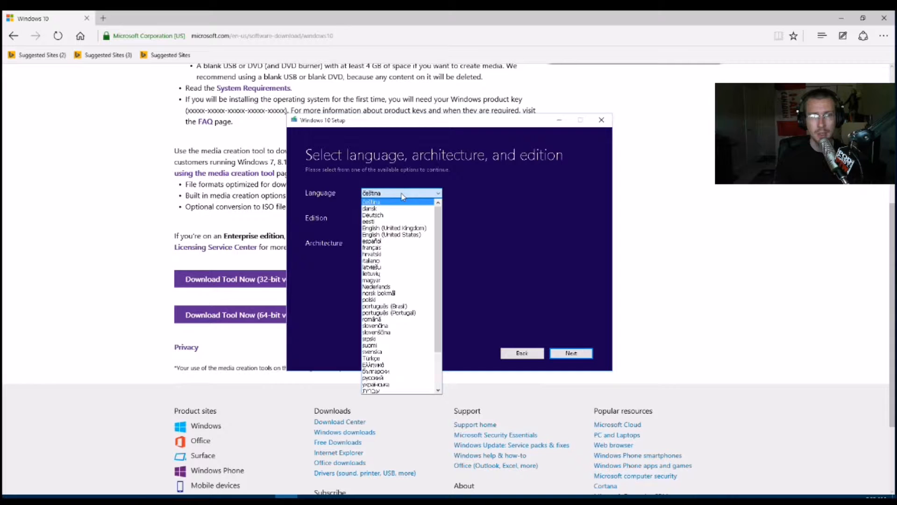
{"action": "left_click", "coordinate": [405, 235]}
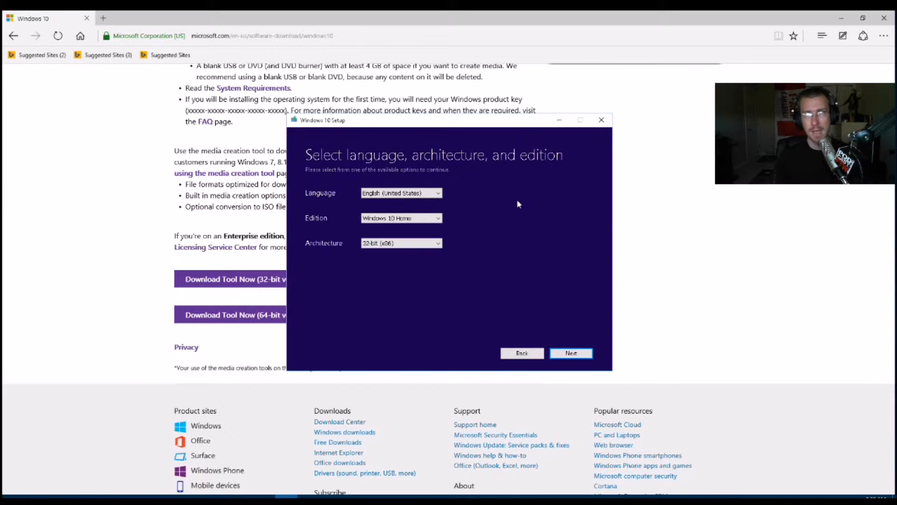
{"action": "left_click", "coordinate": [429, 220]}
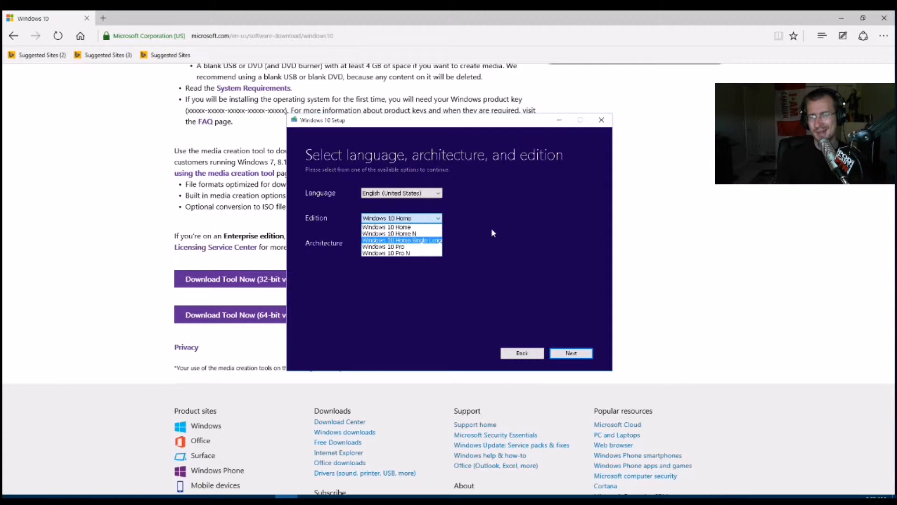
{"action": "left_click", "coordinate": [422, 248]}
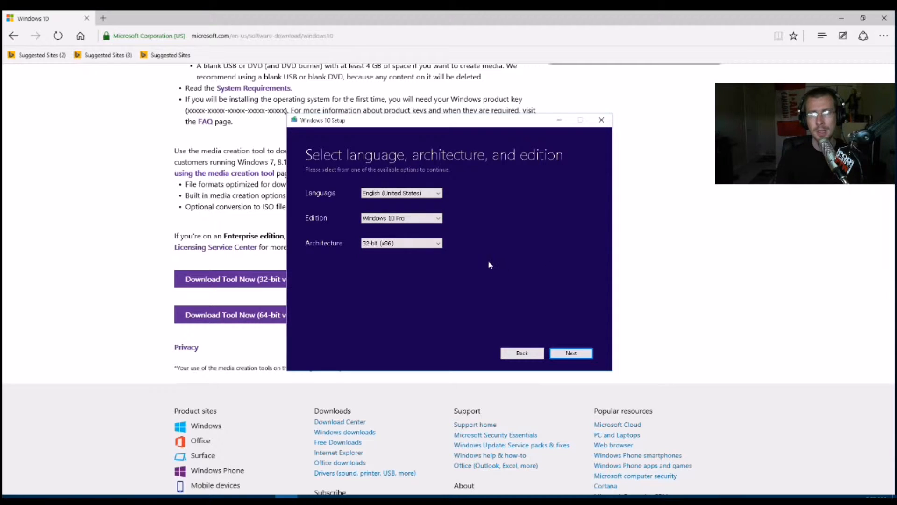
{"action": "left_click", "coordinate": [399, 243]}
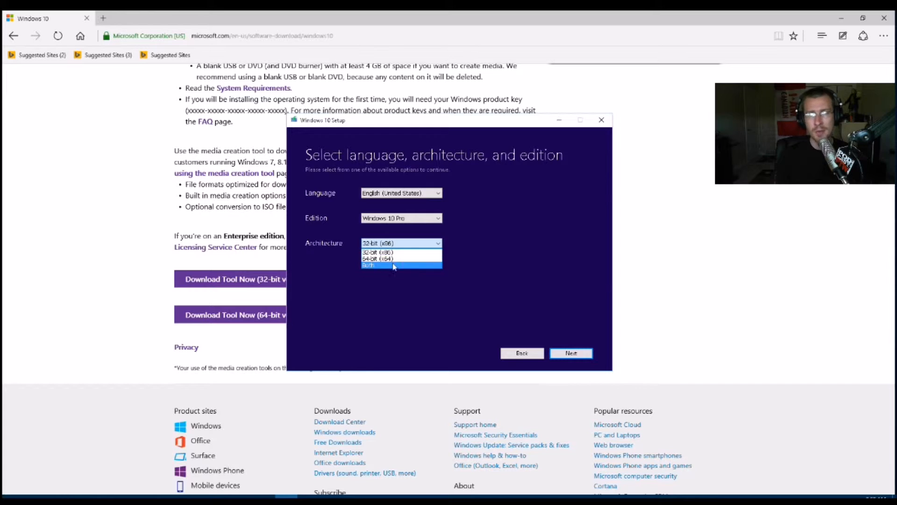
{"action": "left_click", "coordinate": [424, 259]}
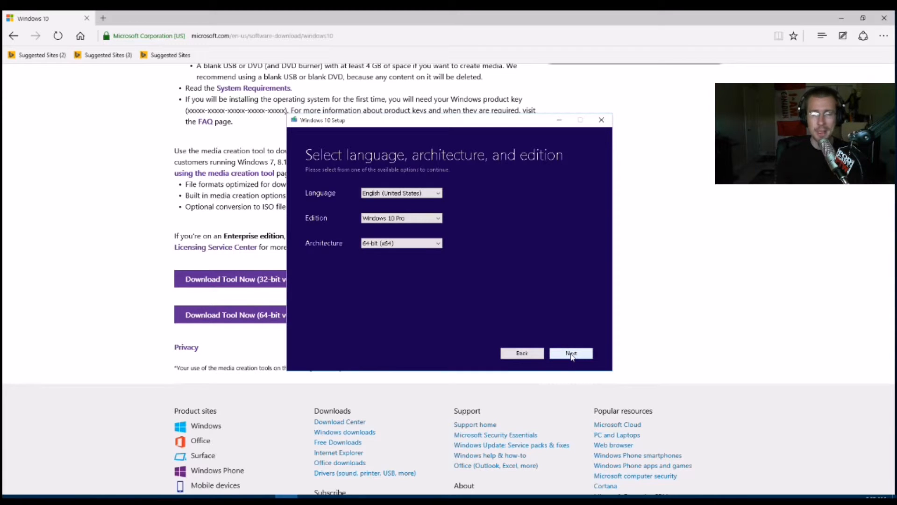
{"action": "left_click", "coordinate": [571, 355]}
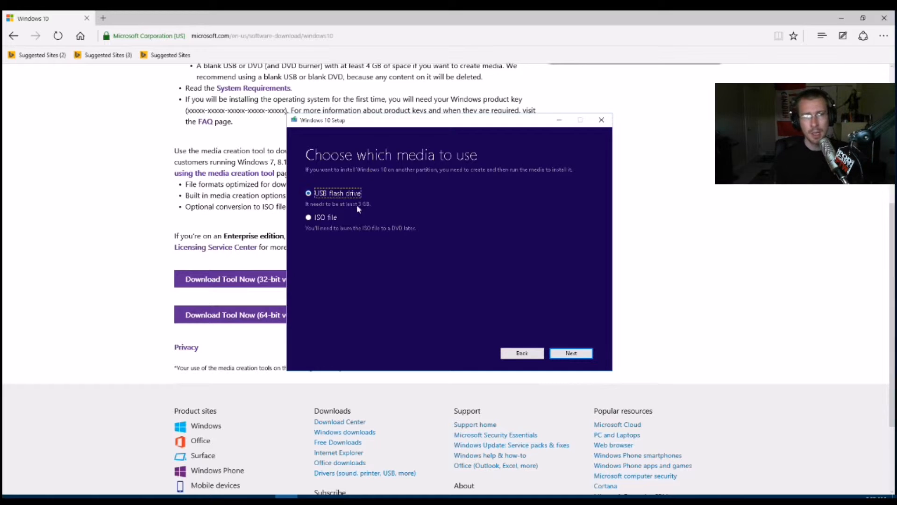
Try the ISO file media option as far as its save path selection, and cancel the save
{"action": "left_click", "coordinate": [327, 217]}
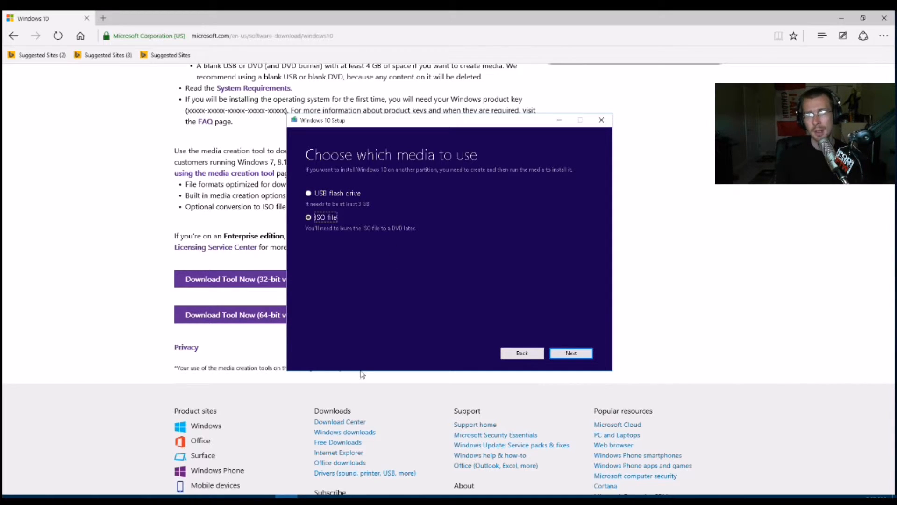
{"action": "left_click", "coordinate": [286, 497]}
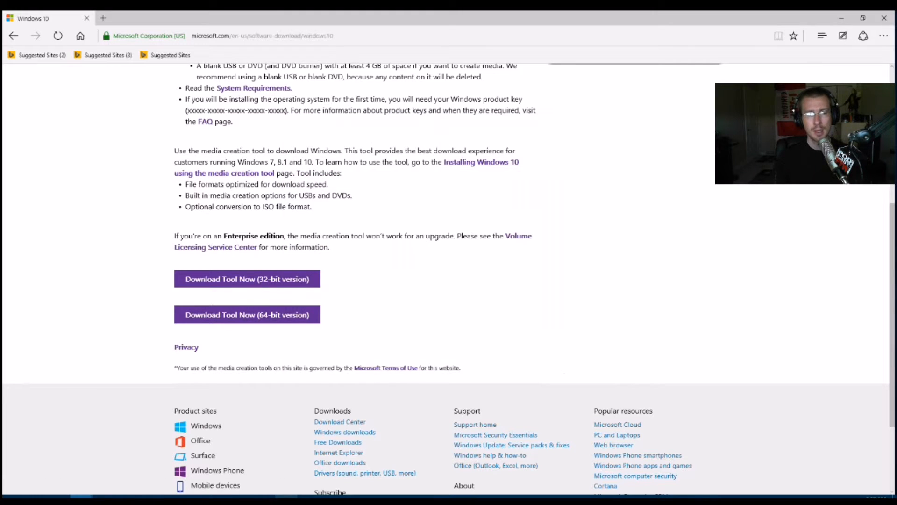
{"action": "left_click", "coordinate": [286, 498]}
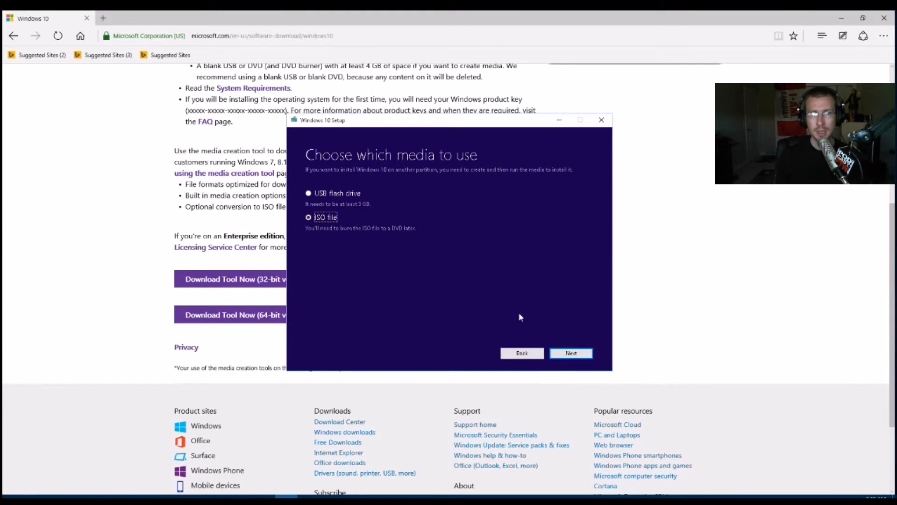
{"action": "left_click", "coordinate": [571, 353]}
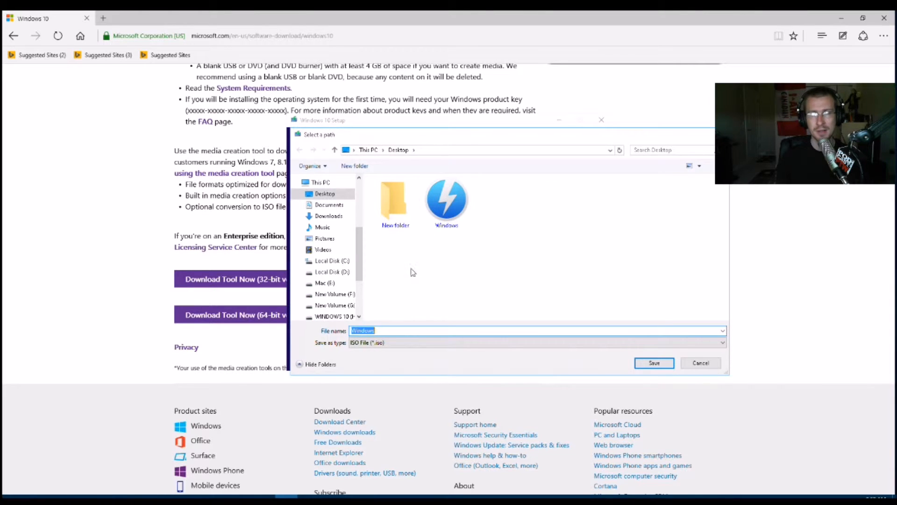
{"action": "left_click", "coordinate": [701, 364]}
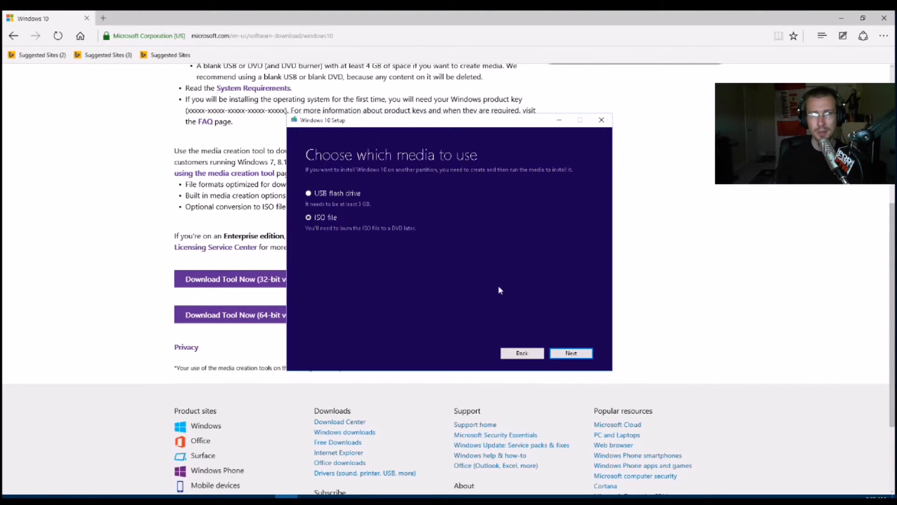
Try the USB flash drive option as far as the drive selection, and return to the media choice
{"action": "left_click", "coordinate": [309, 194]}
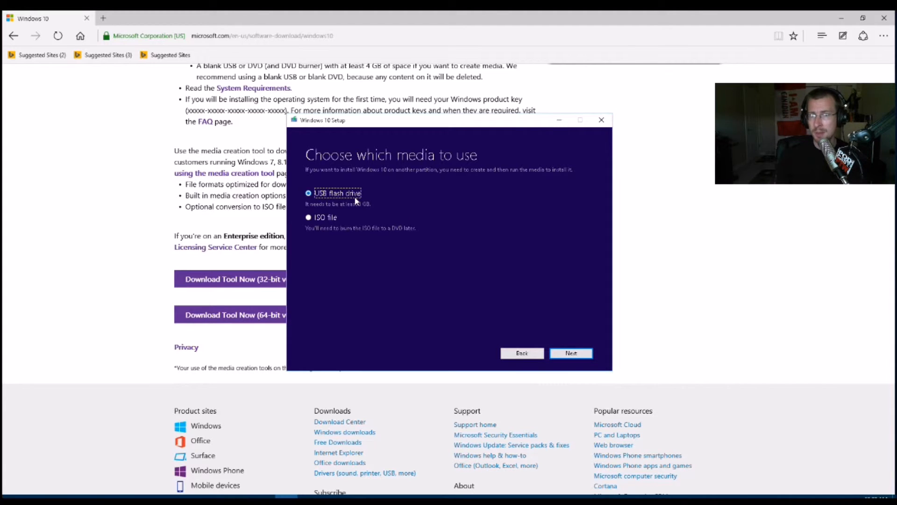
{"action": "left_click", "coordinate": [572, 354]}
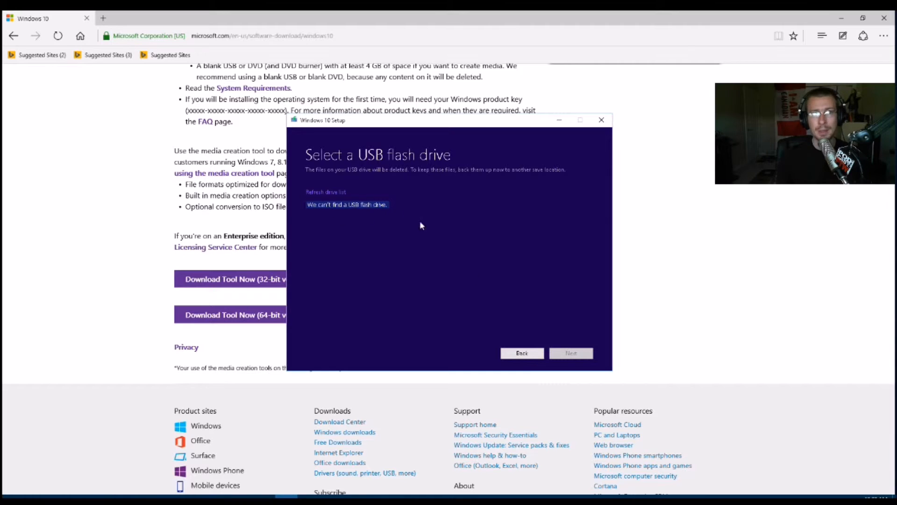
{"action": "left_click", "coordinate": [522, 353]}
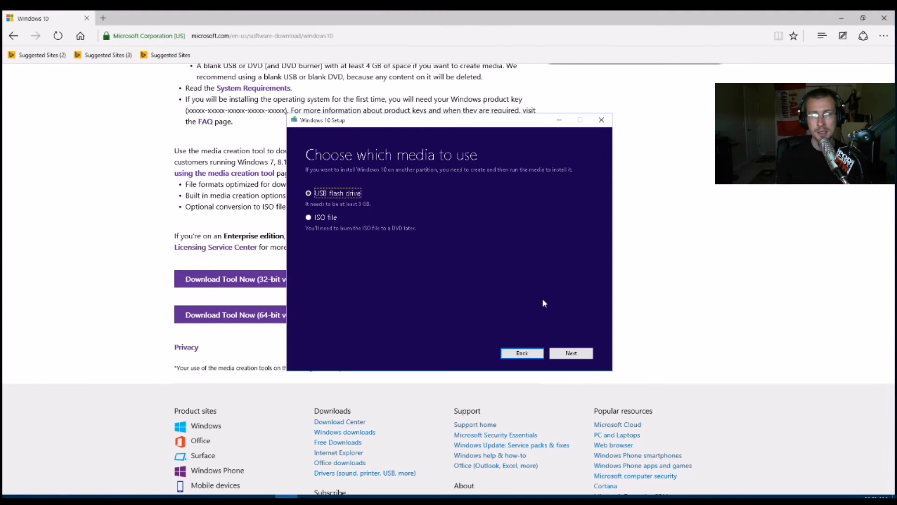
{"action": "left_click", "coordinate": [572, 354]}
{"action": "left_click", "coordinate": [525, 354]}
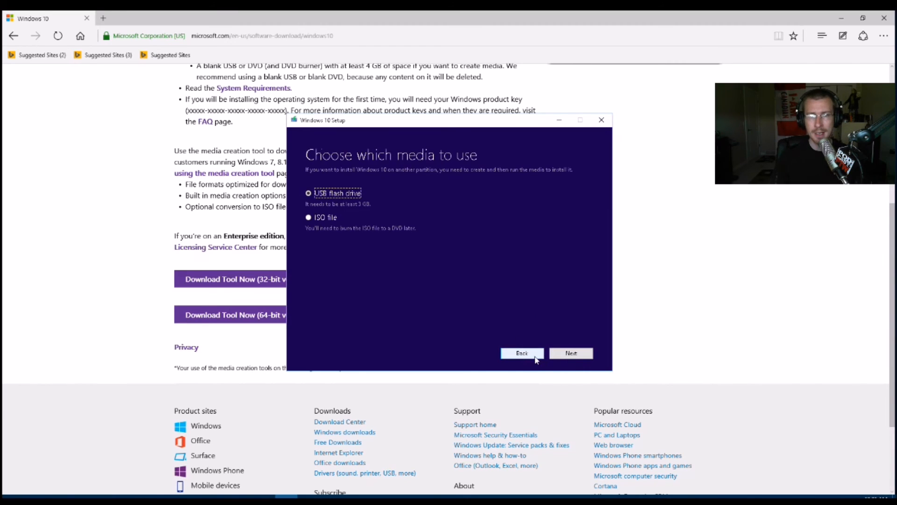
Return to the first page of Windows 10 Setup and quit the installer
{"action": "left_click", "coordinate": [524, 354]}
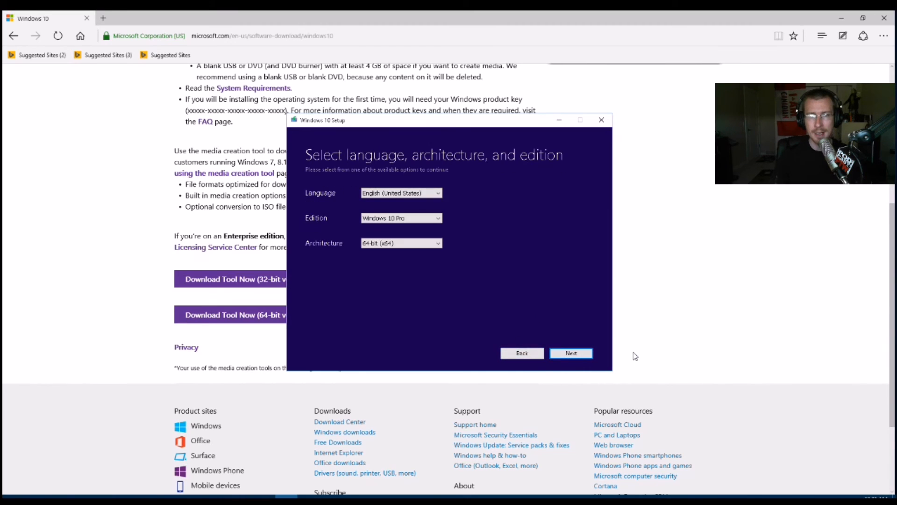
{"action": "left_click", "coordinate": [522, 355]}
{"action": "left_click", "coordinate": [601, 125]}
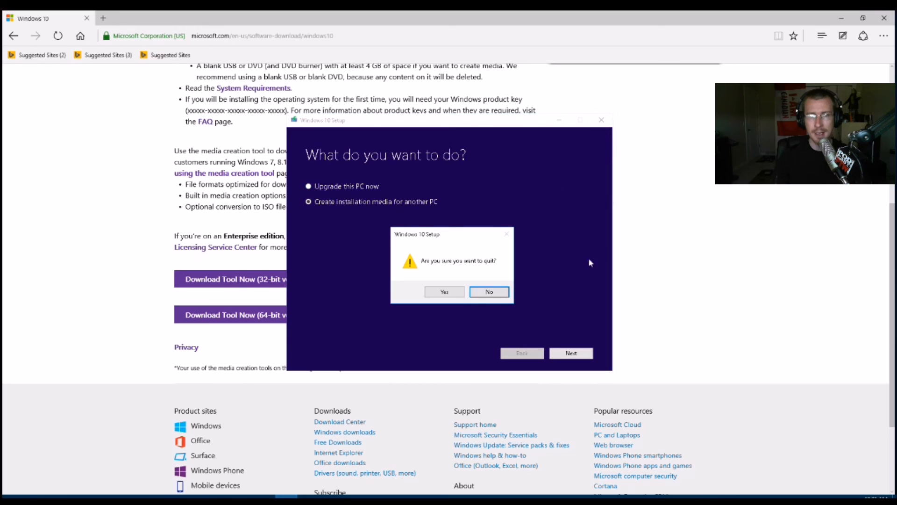
{"action": "left_click", "coordinate": [489, 292]}
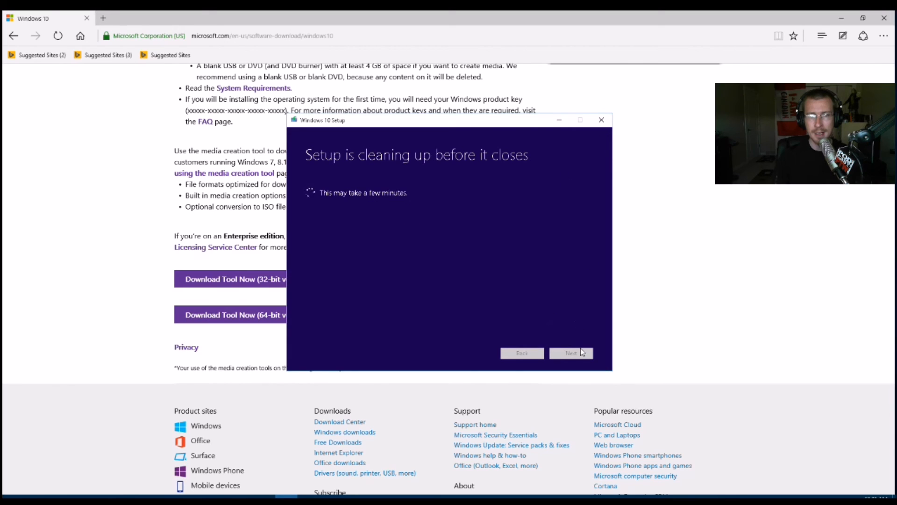